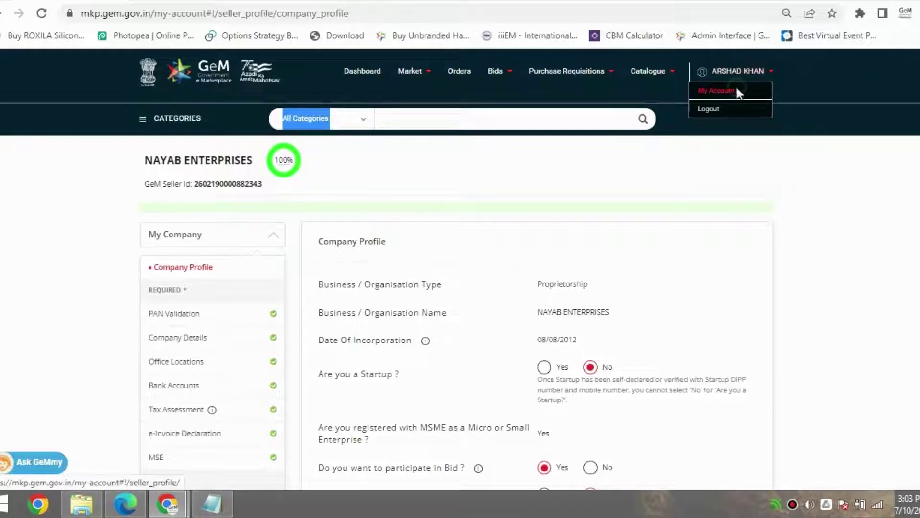
Step: Open the Vendor Assessments section of the seller profile and bring the list of existing assessments into view
scroll(738, 92, down, 2)
scroll(738, 93, down, 2)
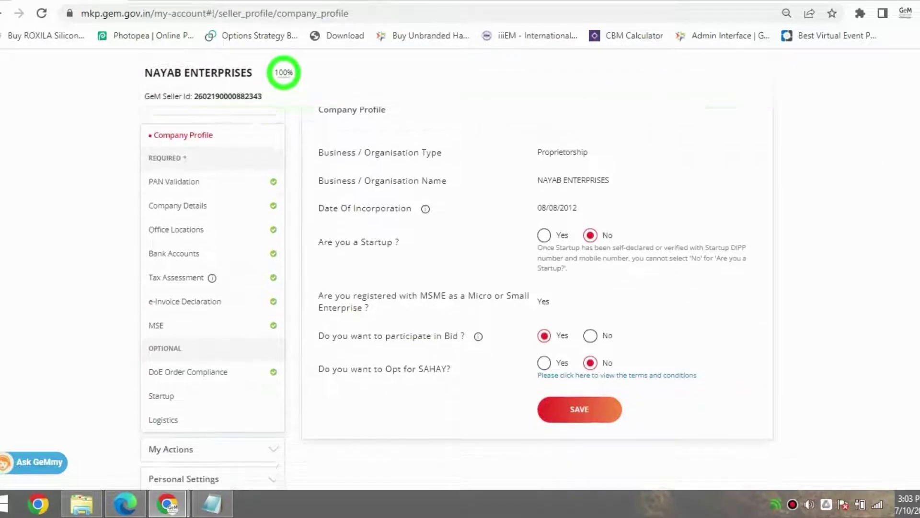
scroll(374, 258, down, 3)
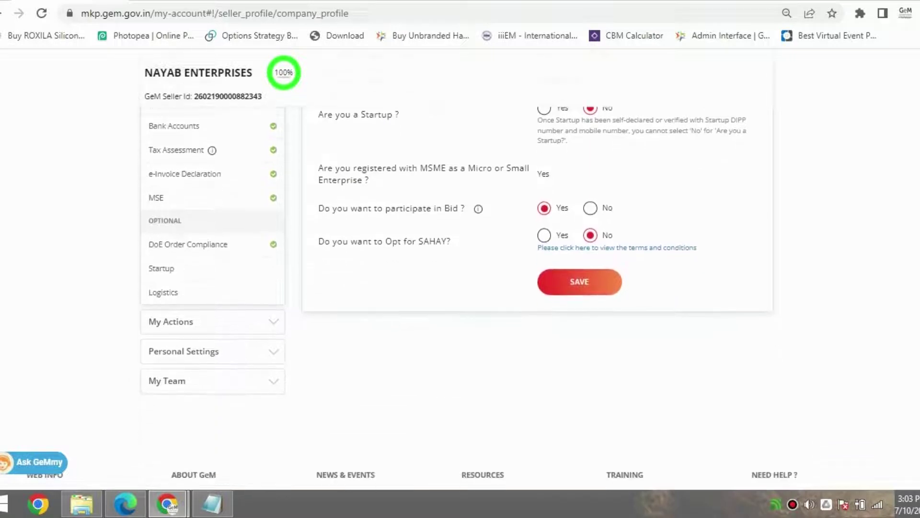
click(256, 319)
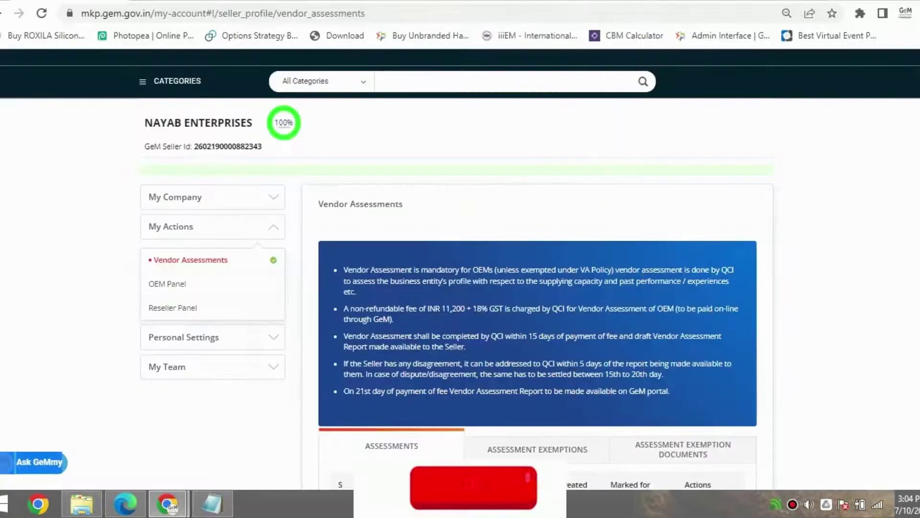
scroll(461, 268, down, 1)
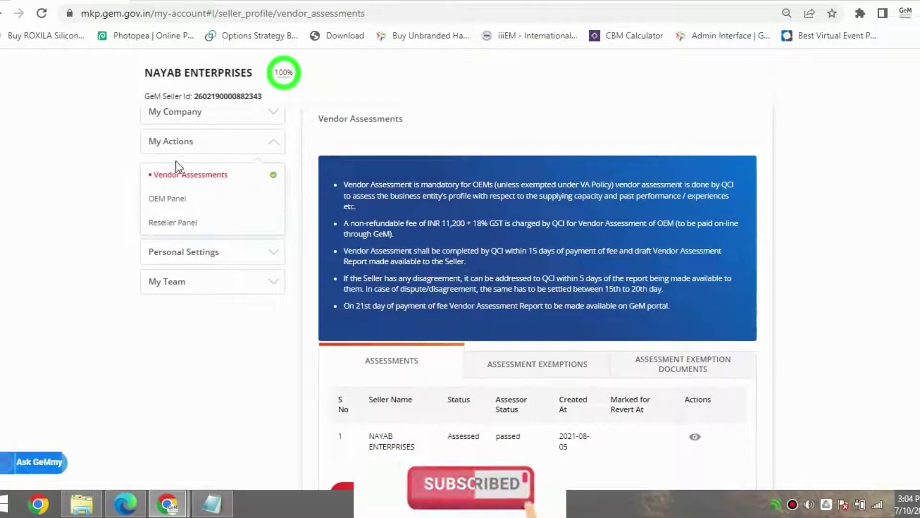
scroll(537, 268, down, 1)
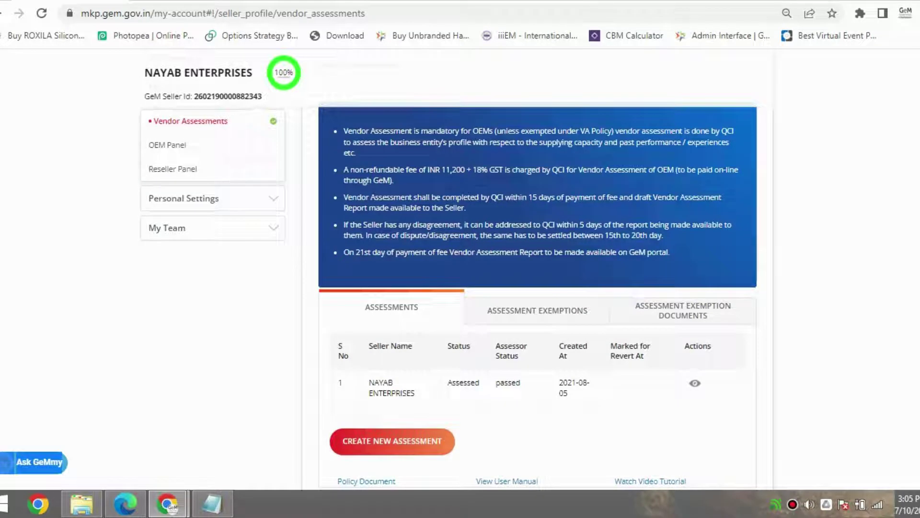
Step: Review the assessment exemptions information and the status and creation date of the existing assessment record
click(539, 315)
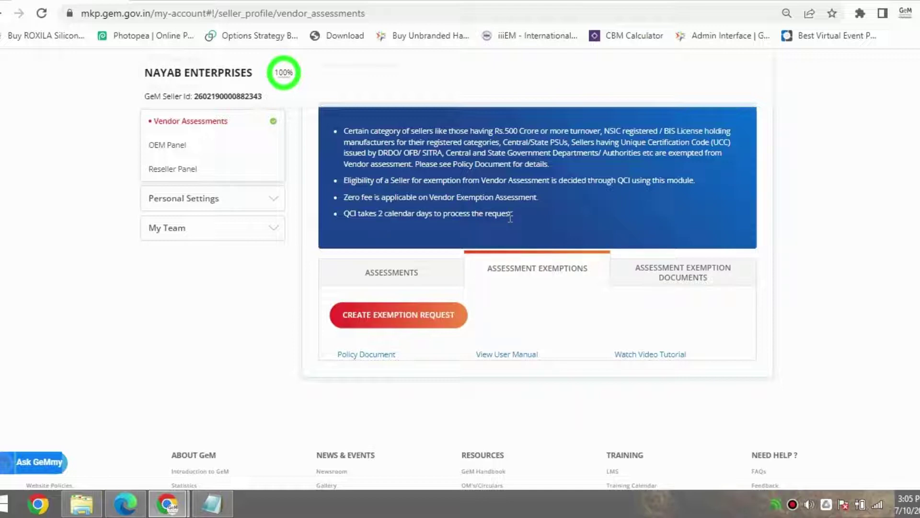
click(403, 276)
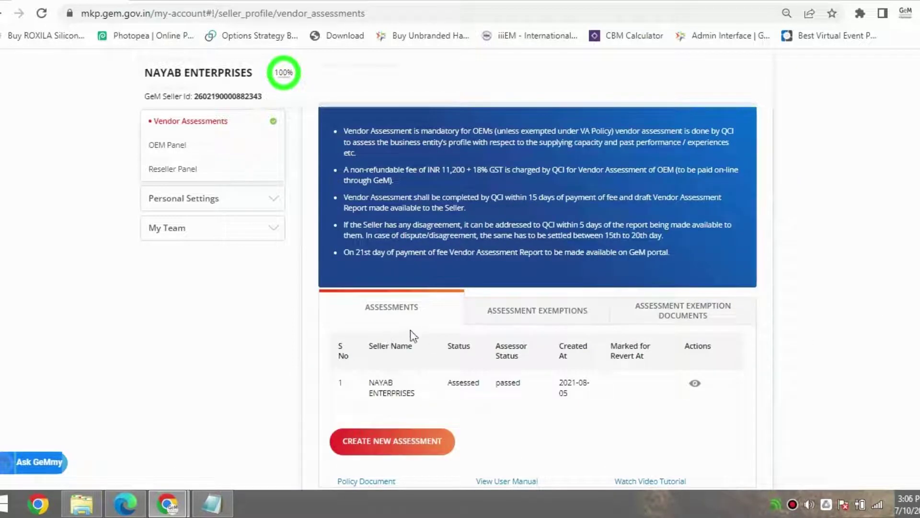
scroll(796, 350, down, 1)
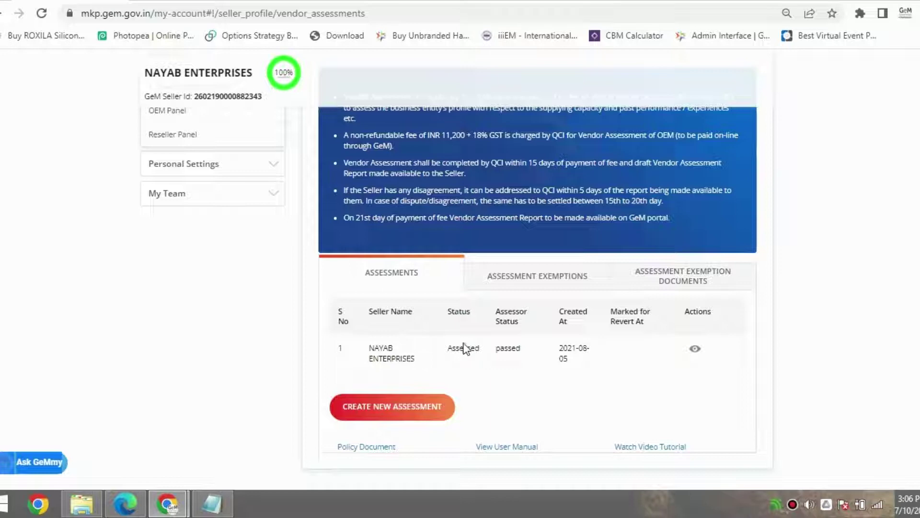
drag(494, 349, 573, 363)
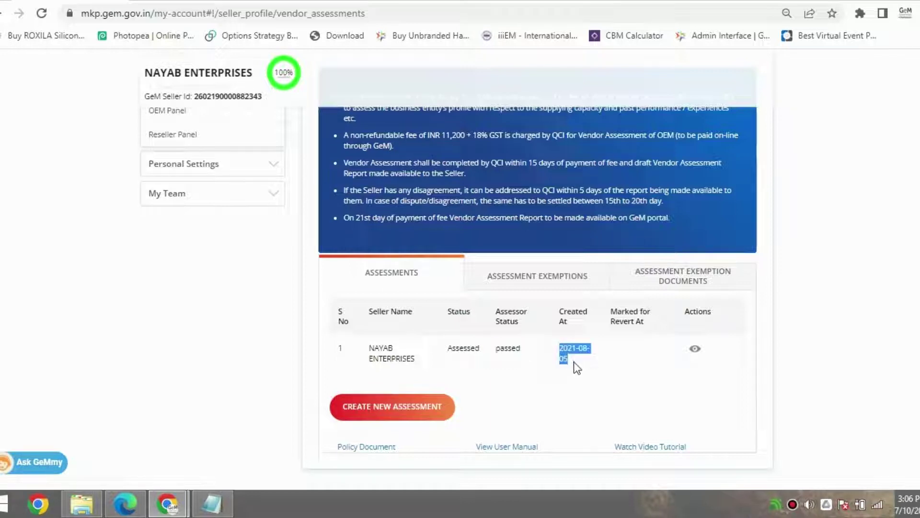
click(574, 361)
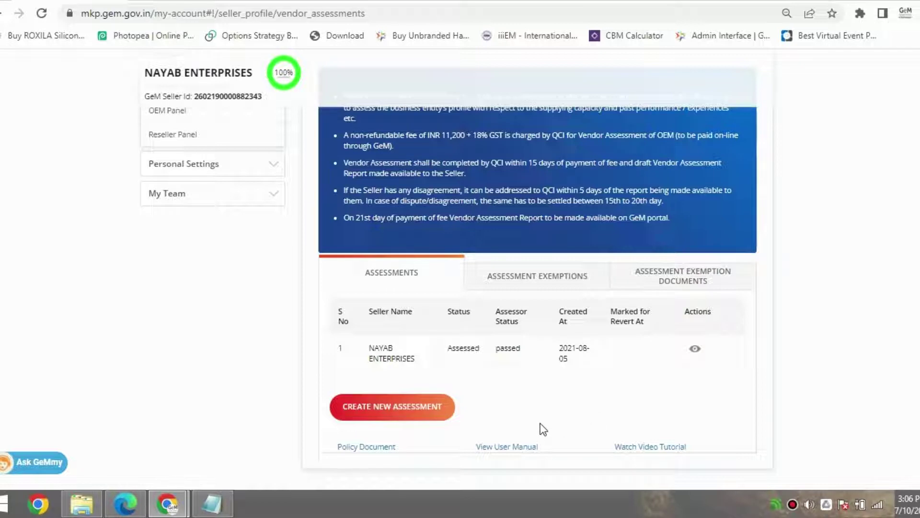
Step: Create a new vendor assessment with the Manufacturers or OEMs format and initiate it
click(407, 407)
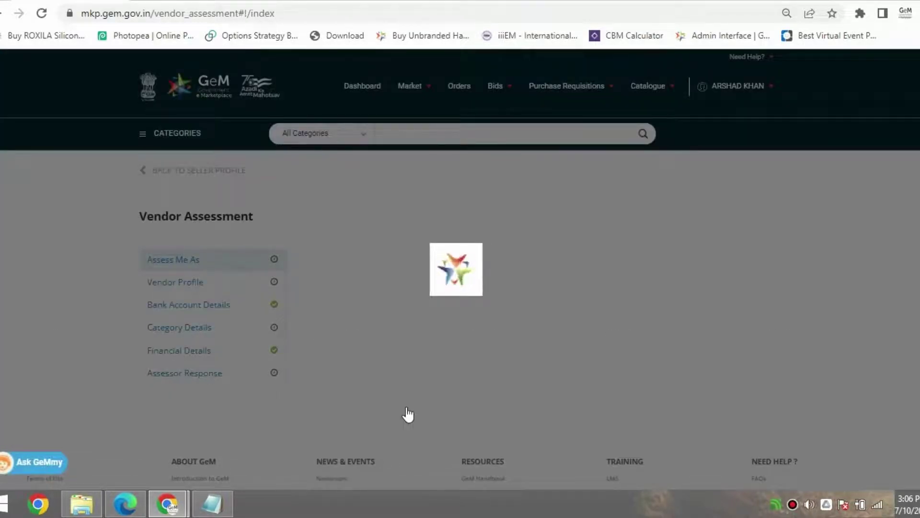
scroll(407, 410, down, 1)
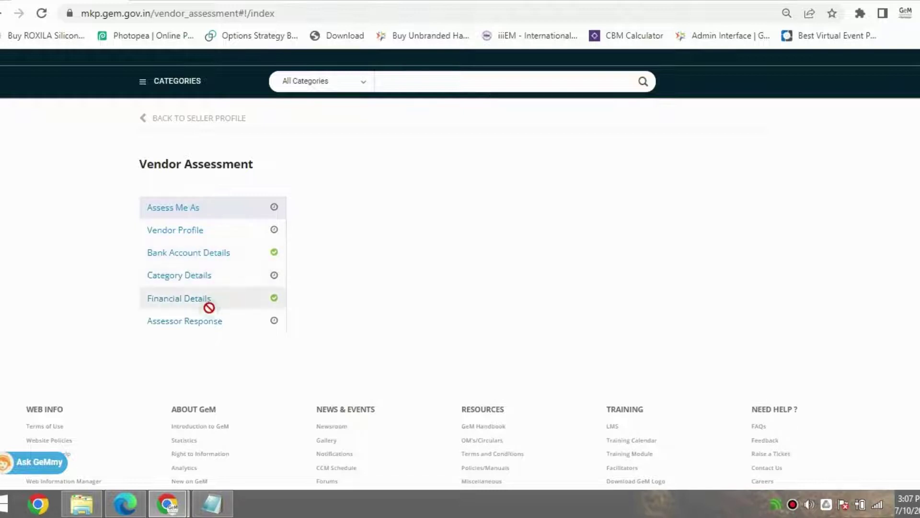
click(236, 120)
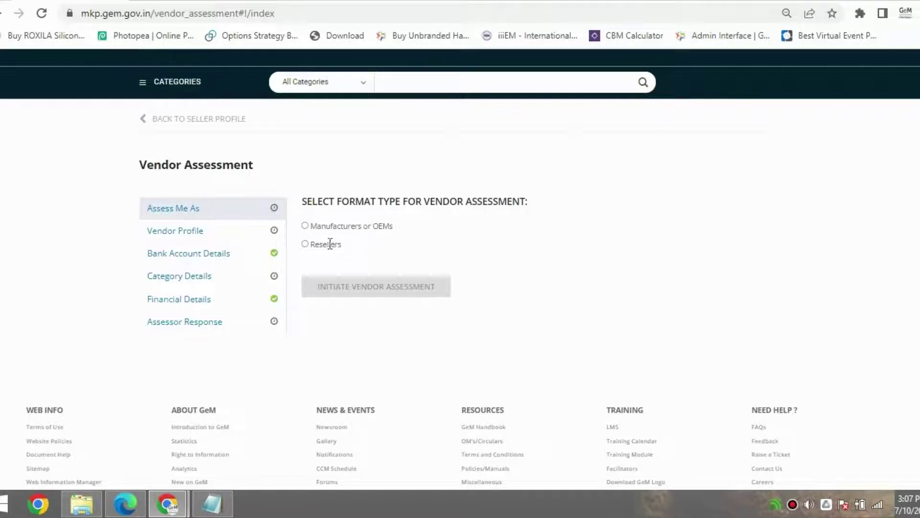
click(305, 225)
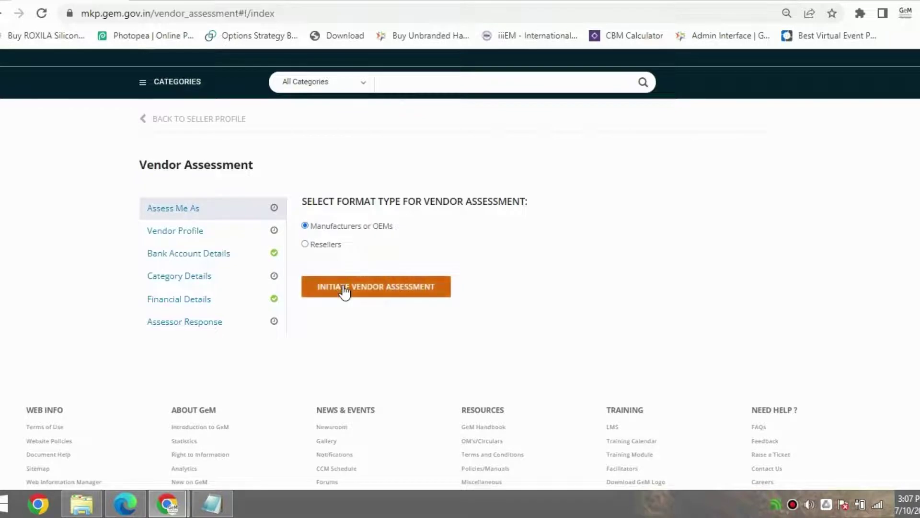
click(345, 288)
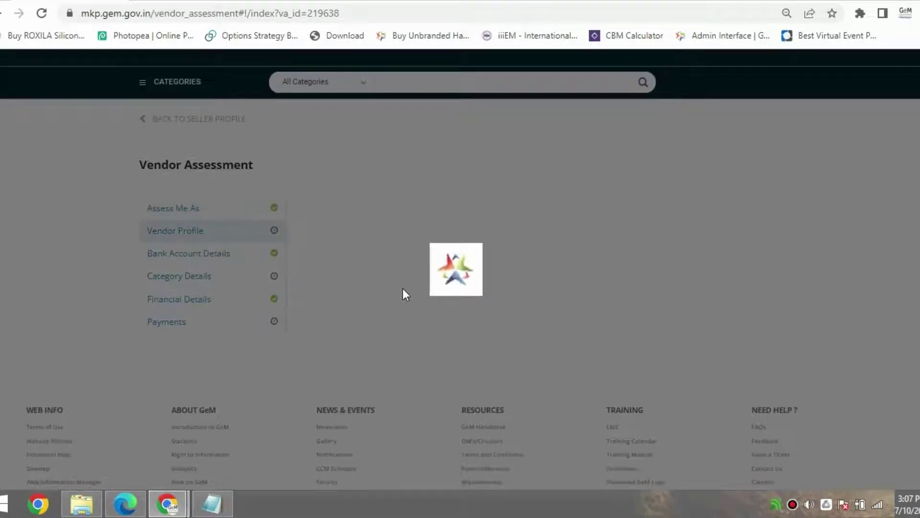
Step: Review the vendor profile fields, including the required additional mobile number and additional email, and the office addresses
scroll(861, 242, down, 4)
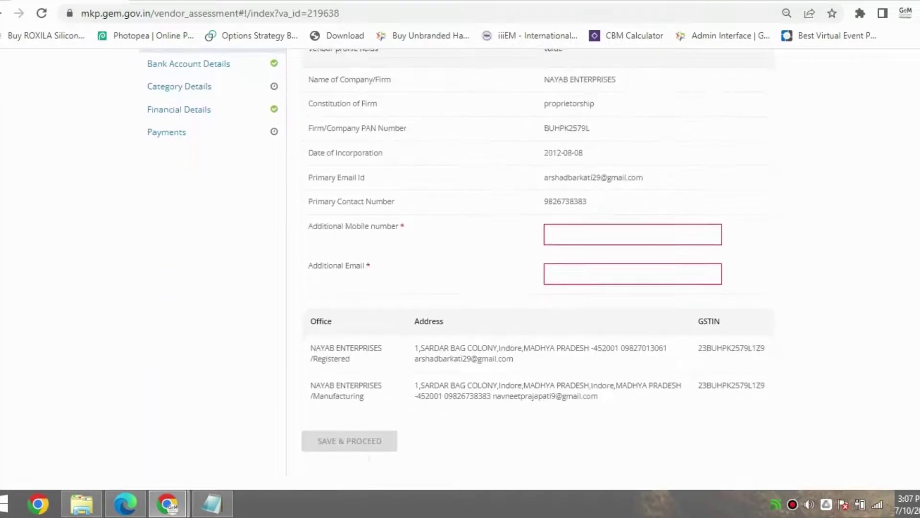
click(585, 240)
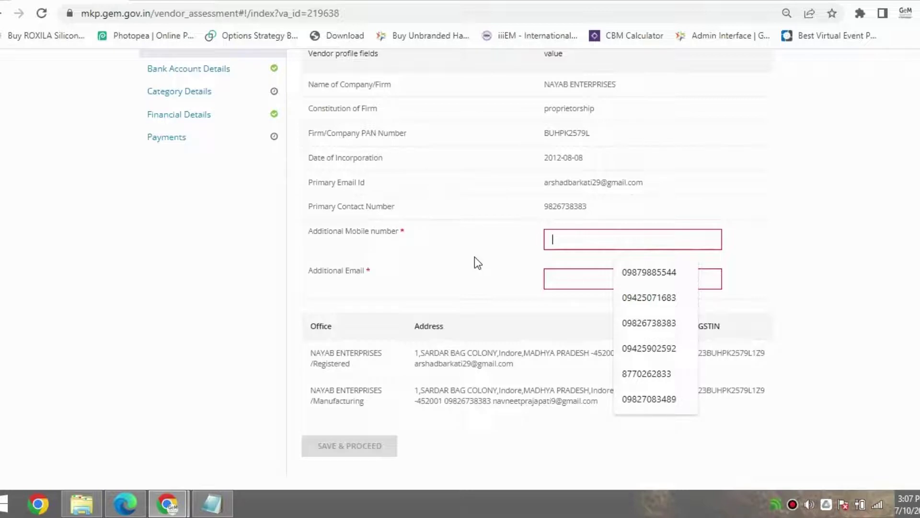
click(524, 269)
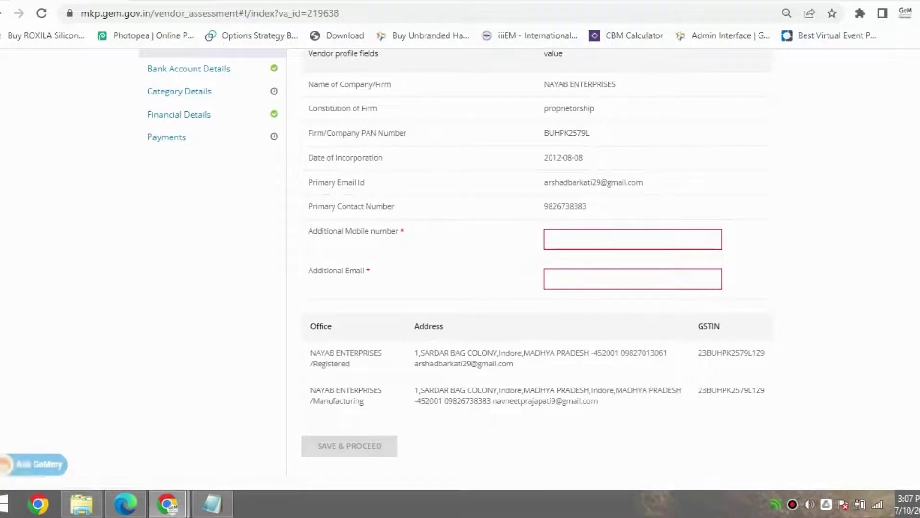
scroll(386, 462, down, 1)
scroll(520, 385, up, 6)
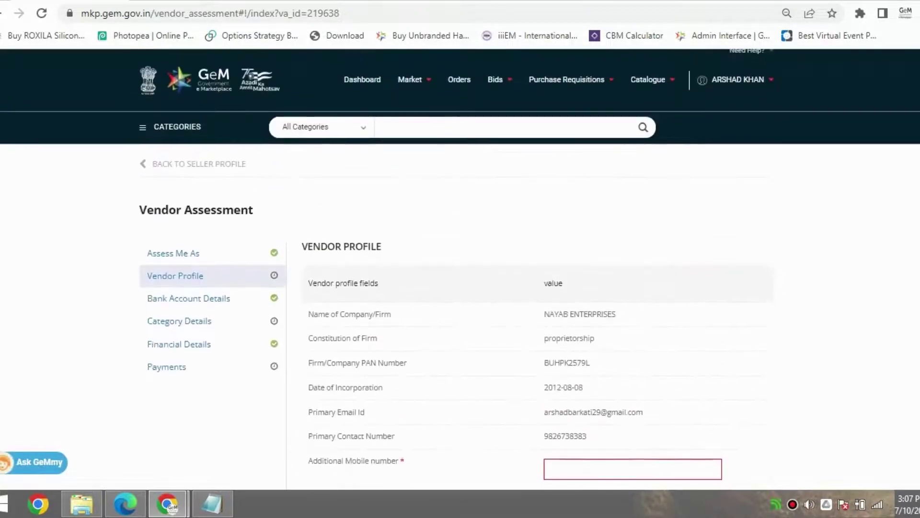
Step: Open the category details of the assessment and add two rows to the table of categories requiring assessment
scroll(217, 427, down, 1)
click(227, 276)
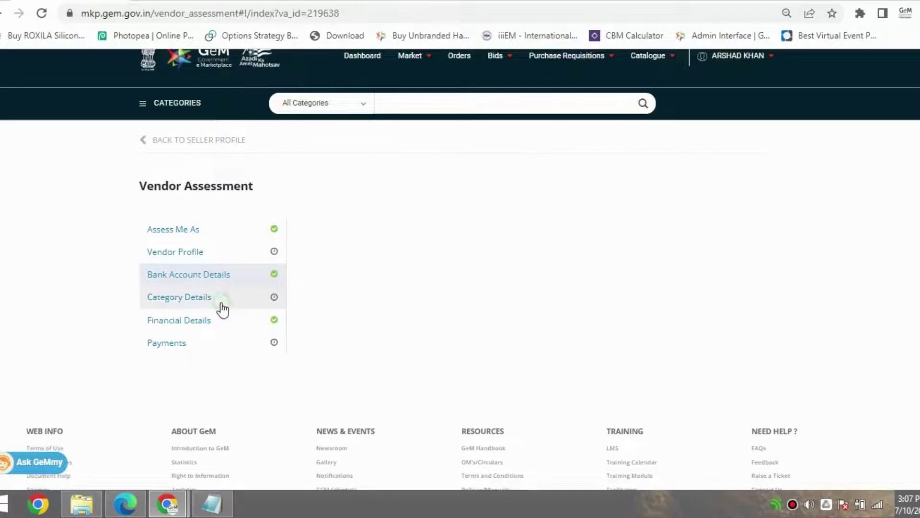
click(222, 308)
scroll(461, 268, down, 3)
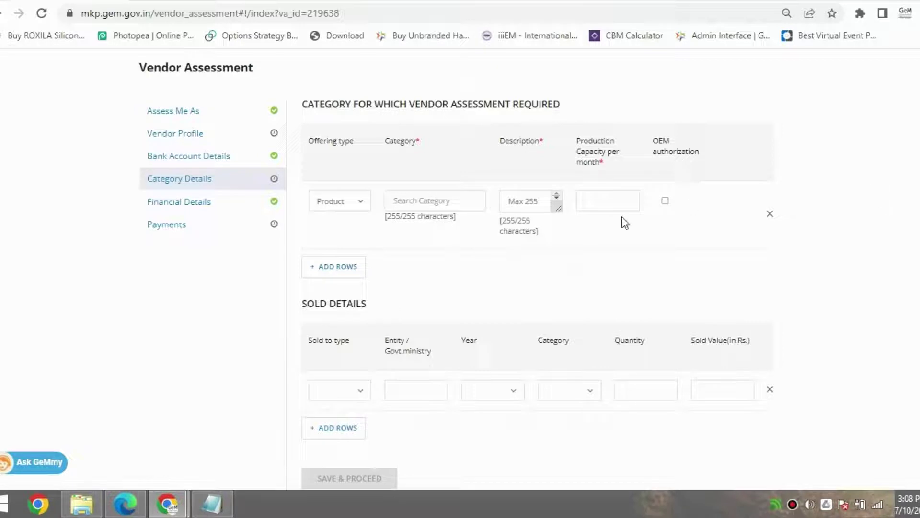
click(331, 267)
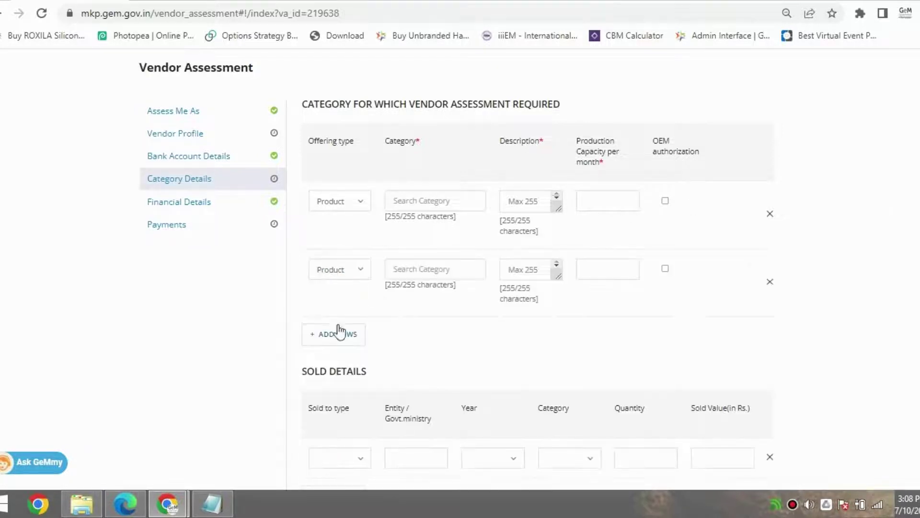
click(337, 335)
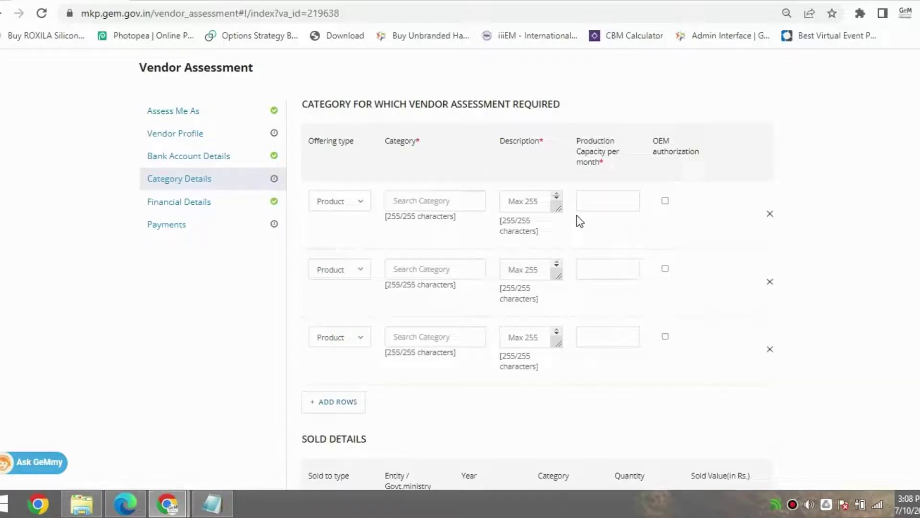
Step: Search for FURNITURE in the first row and set its category to Revolving Chair
click(423, 198)
text(FURNITURE)
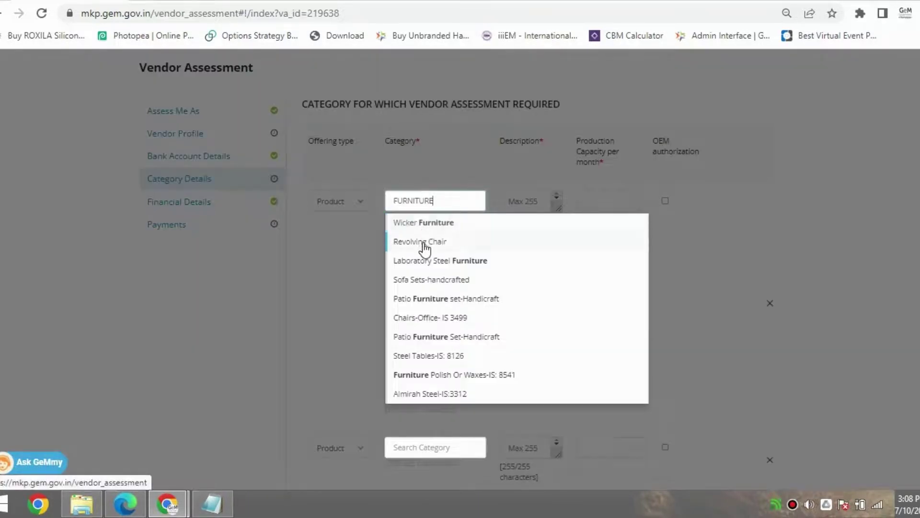
click(423, 244)
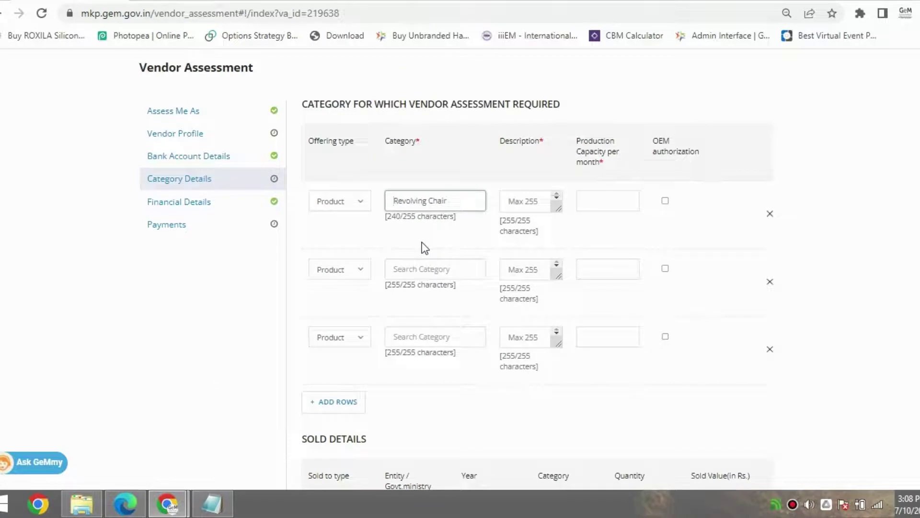
Step: Search for CHAIR in the second row and set its category to Chairs-Office- IS 3499
click(430, 269)
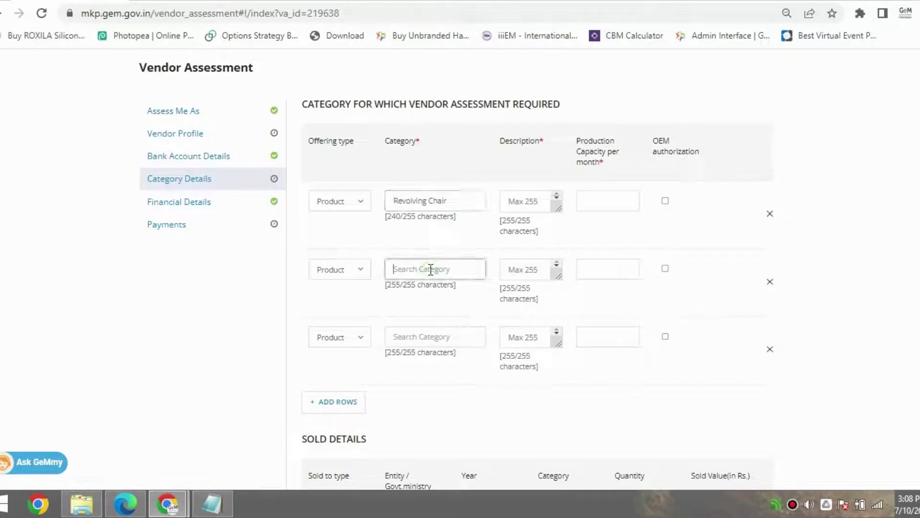
text(CHAIR)
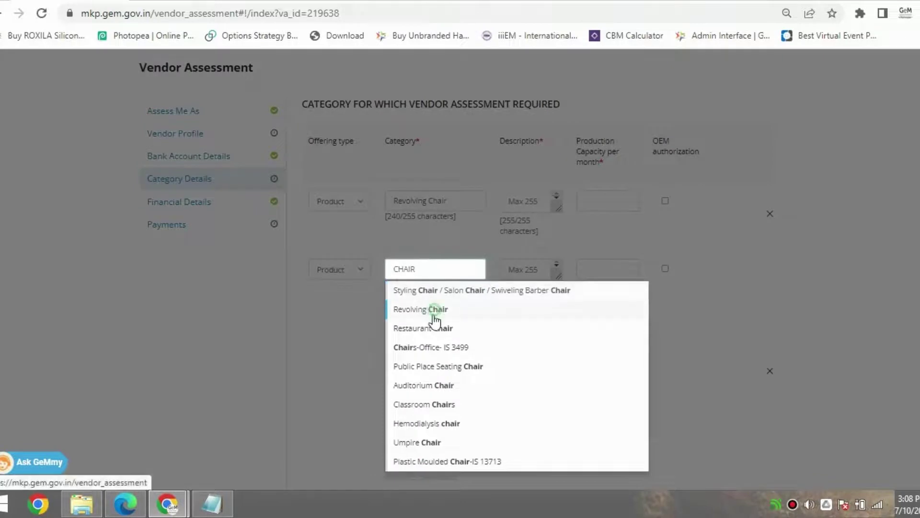
click(433, 347)
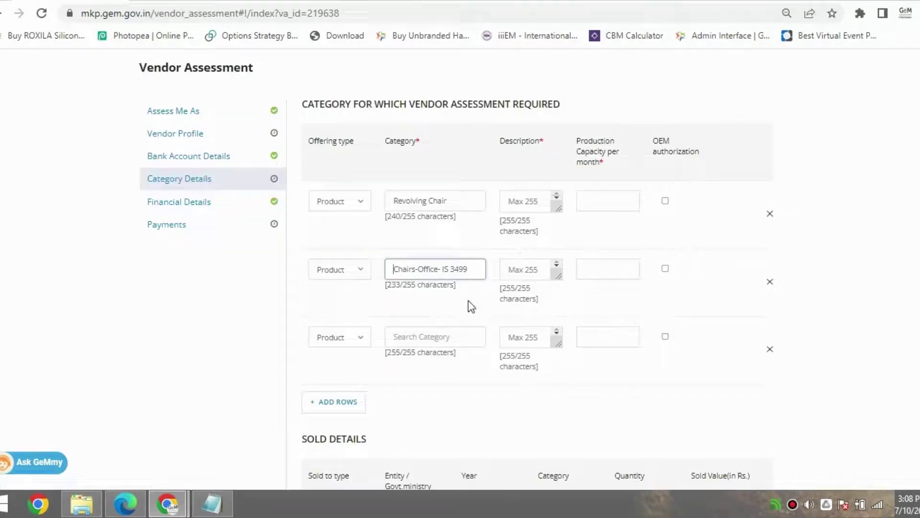
Step: Try the OEM authorization option on the Revolving Chair row and clear it again, leaving the description empty
click(531, 202)
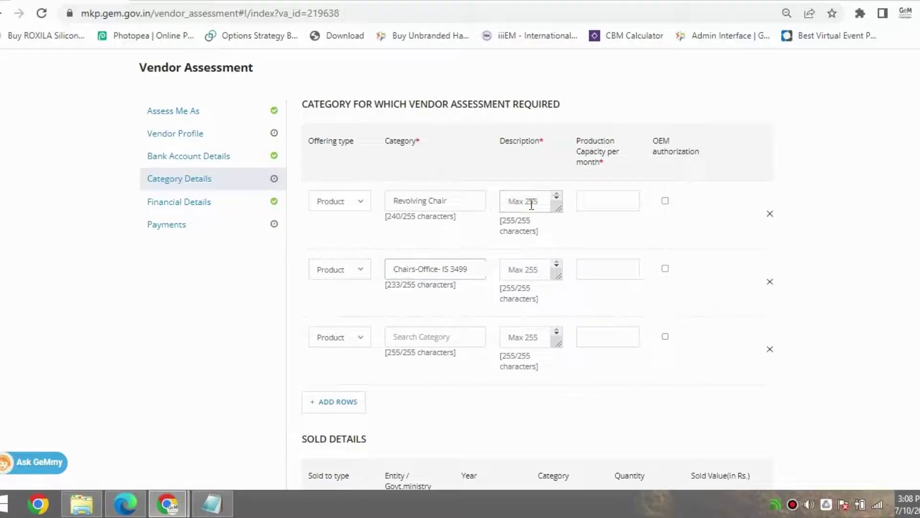
drag(462, 201, 394, 209)
click(529, 202)
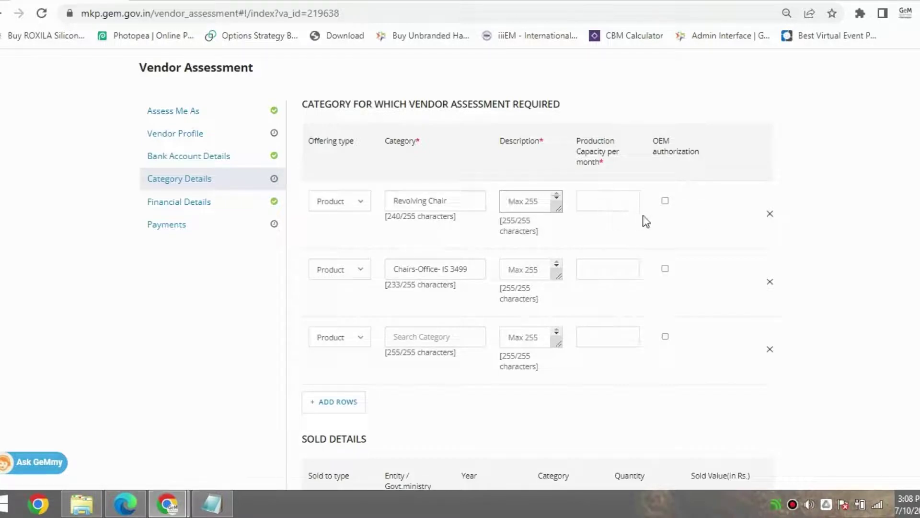
click(665, 200)
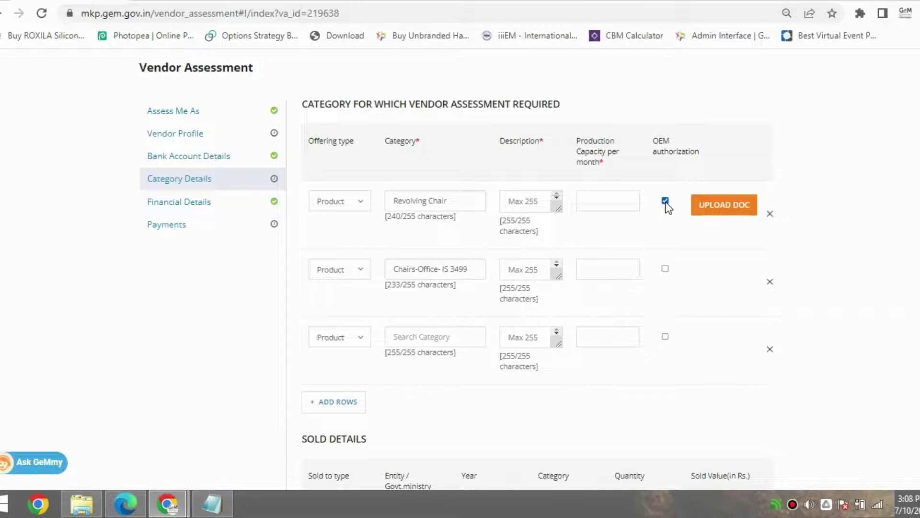
click(665, 200)
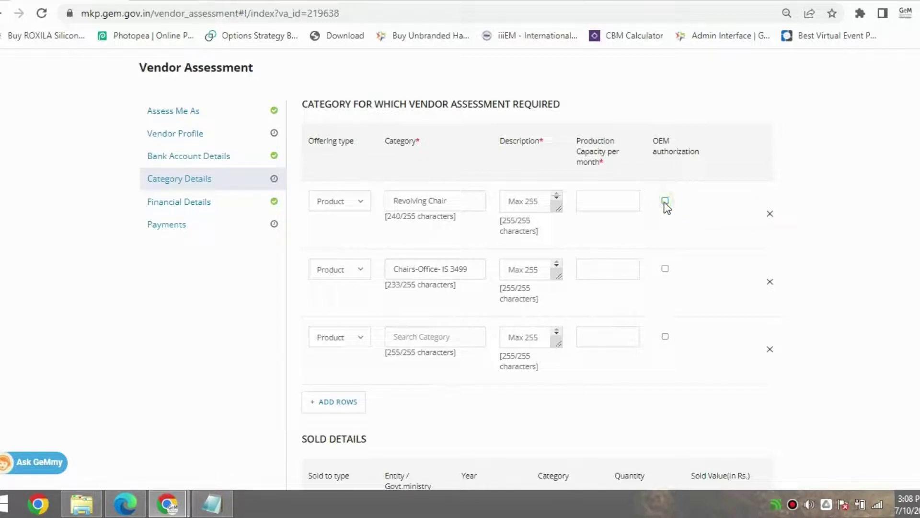
Step: Examine the Sold Details fields for sold-to type, entity, year, category, quantity and sold value
scroll(757, 217, down, 2)
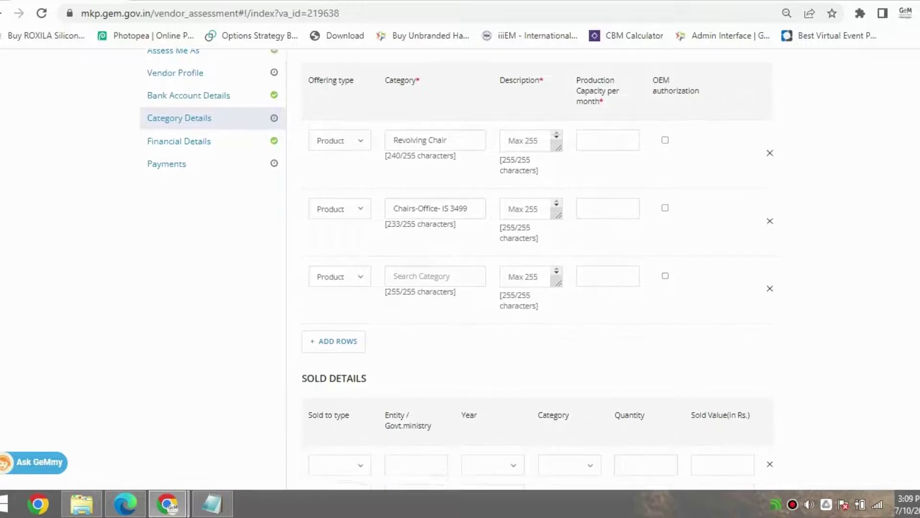
scroll(490, 349, down, 1)
scroll(490, 349, up, 1)
scroll(490, 349, down, 2)
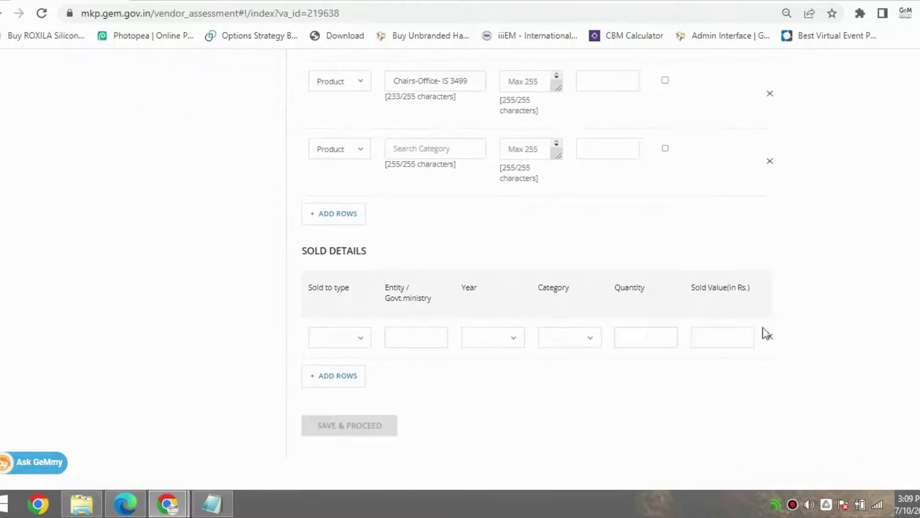
scroll(408, 297, down, 1)
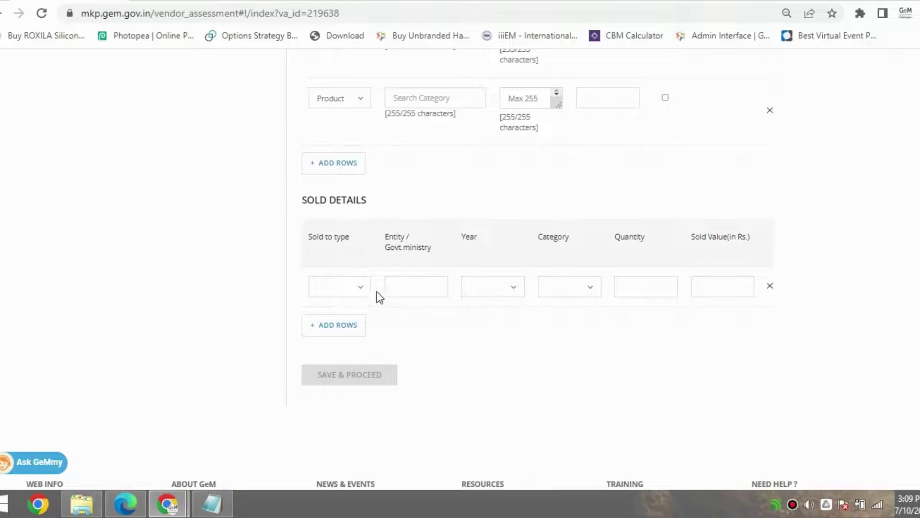
Step: Check the available sold-to type options in Sold Details and leave the field empty
click(360, 288)
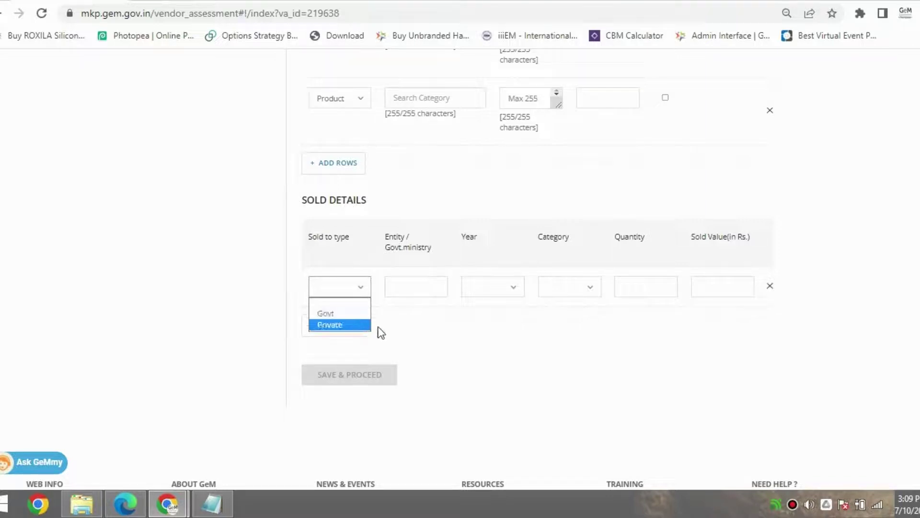
click(404, 333)
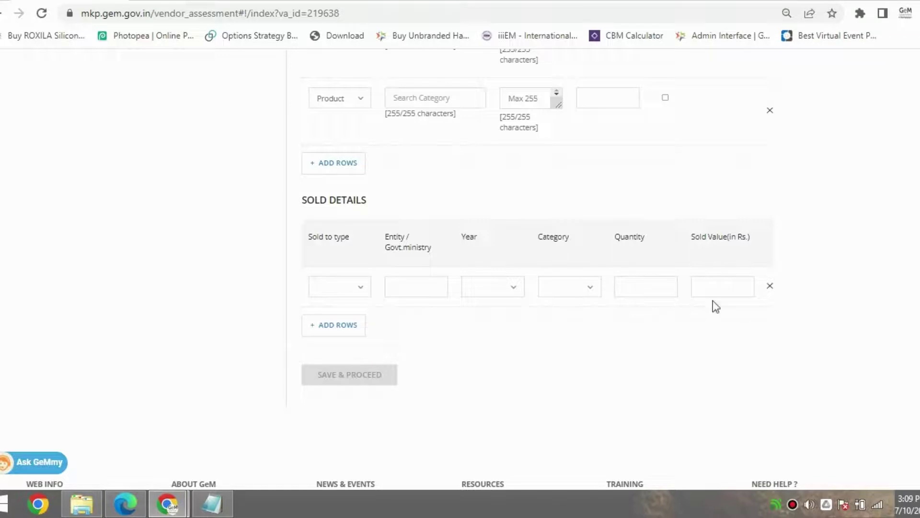
Step: Review the Financial Details and Payments sections of the vendor assessment
scroll(608, 215, up, 5)
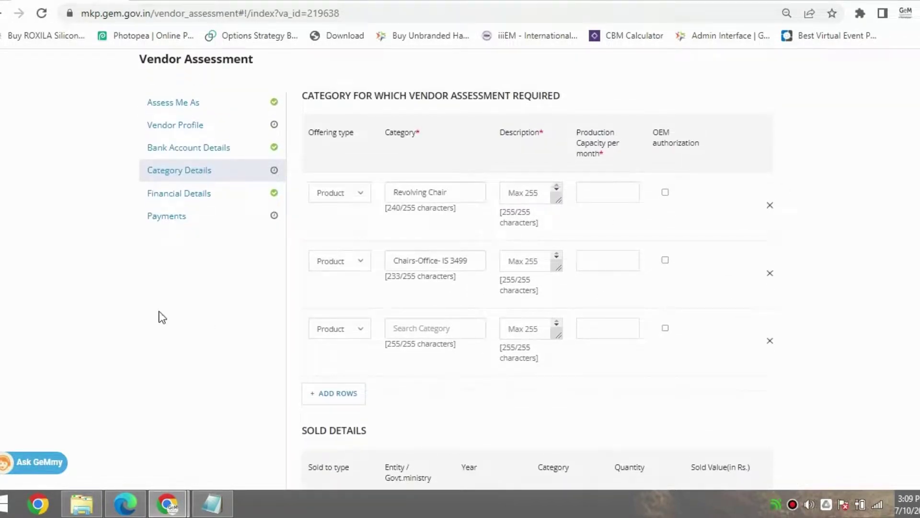
click(168, 192)
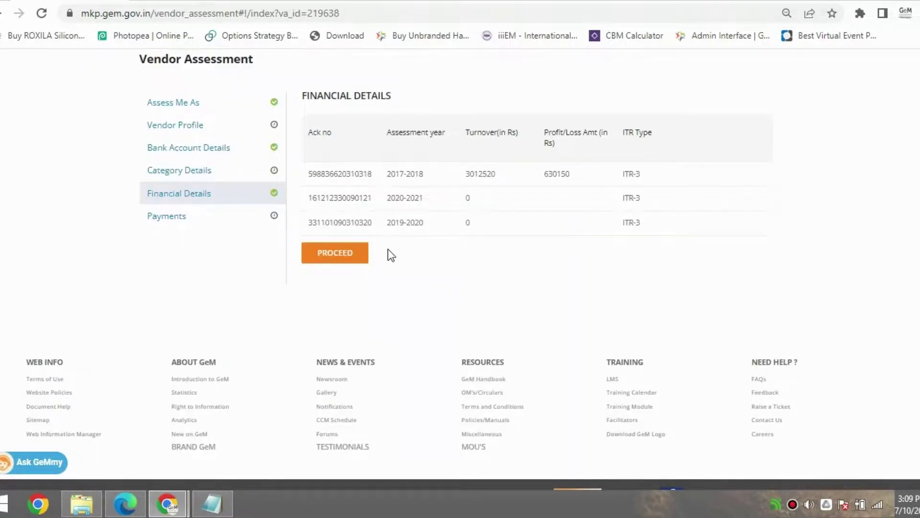
click(211, 219)
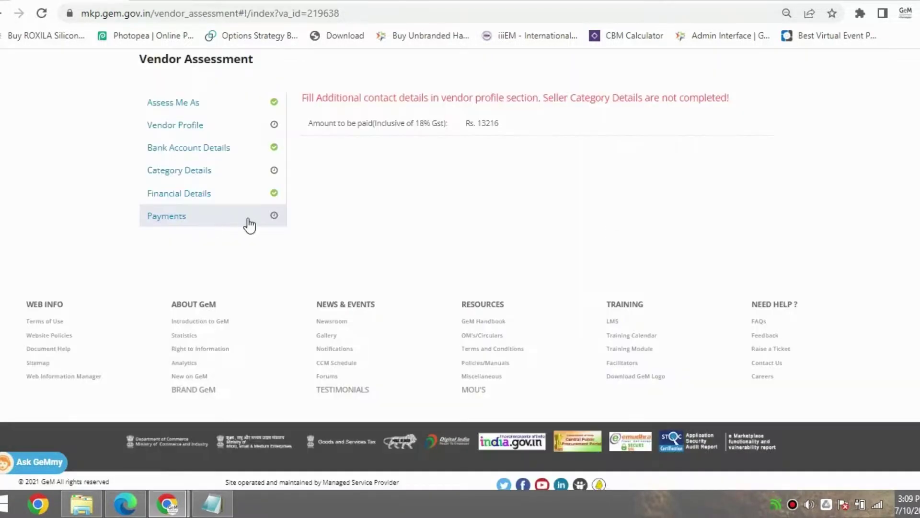
scroll(247, 222, up, 1)
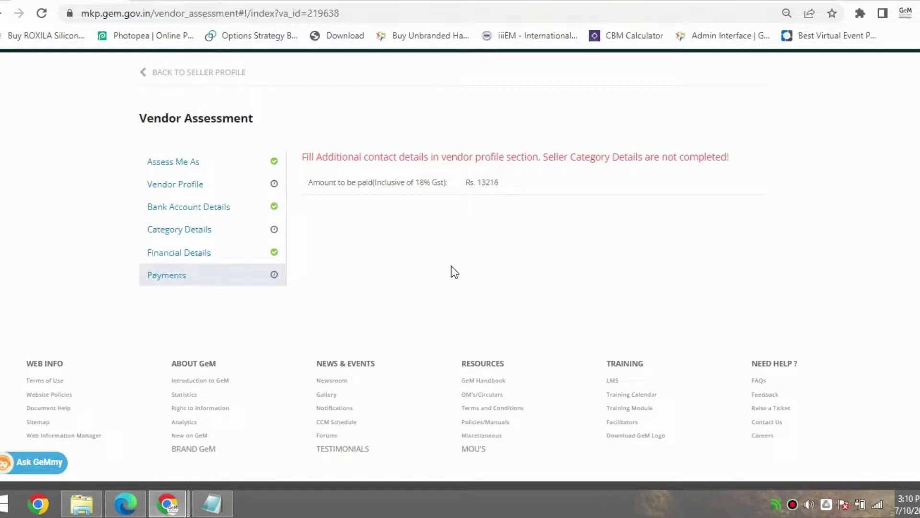
Step: Switch to Microsoft Edge and examine the GeM VA portal and Login Page sections of the User Manual (GeM VA) PDF
click(115, 512)
click(115, 512)
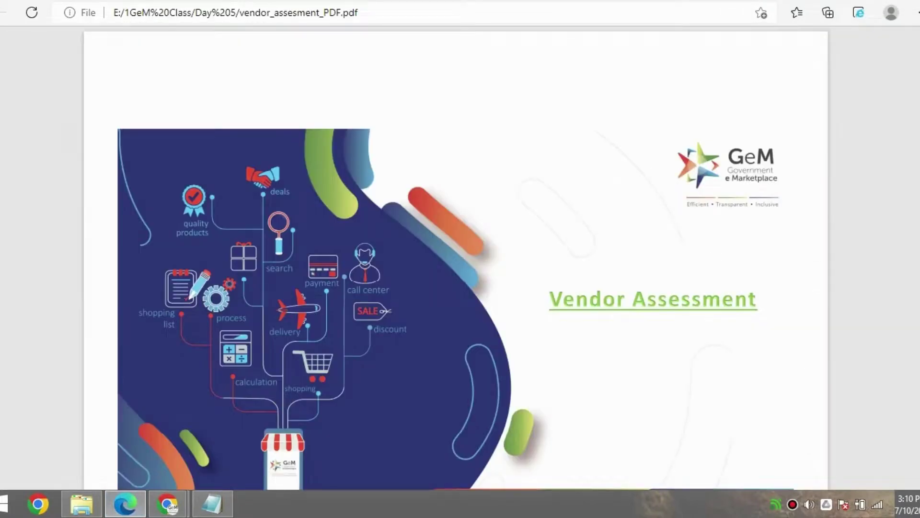
key(alt+Tab)
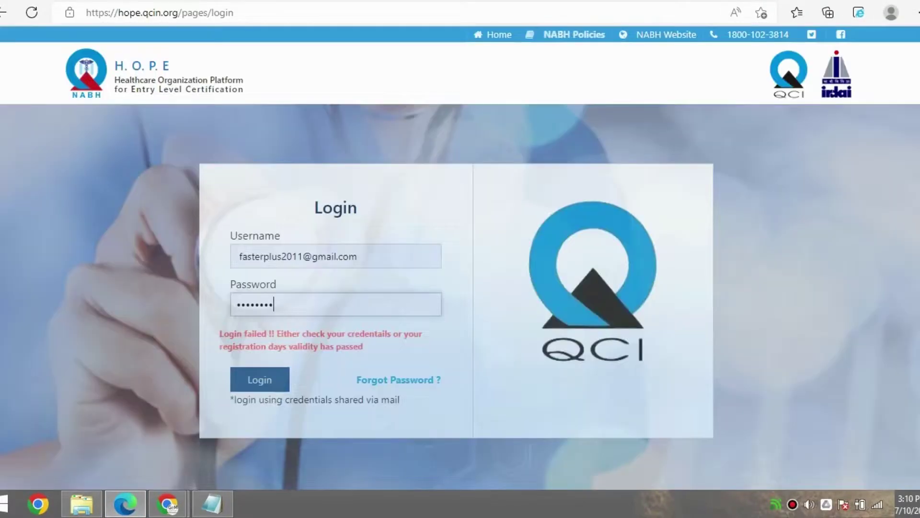
key(alt+Tab)
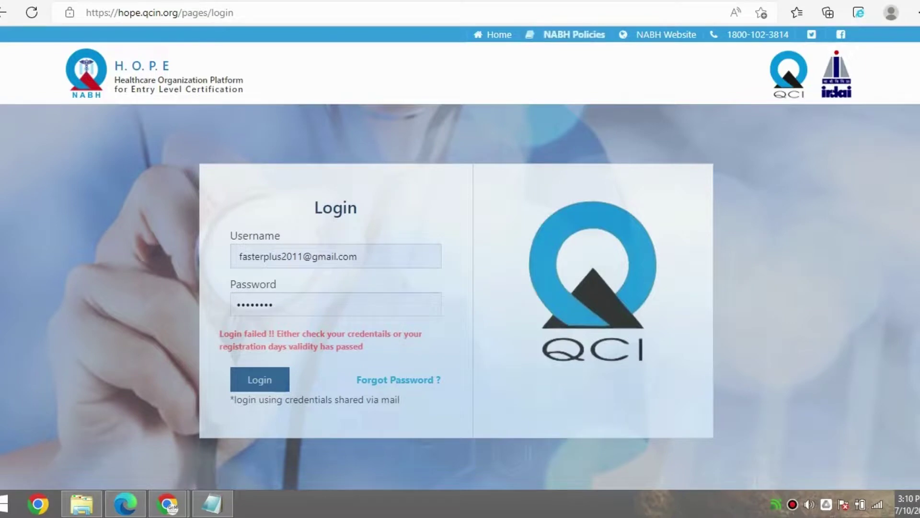
key(alt+Tab)
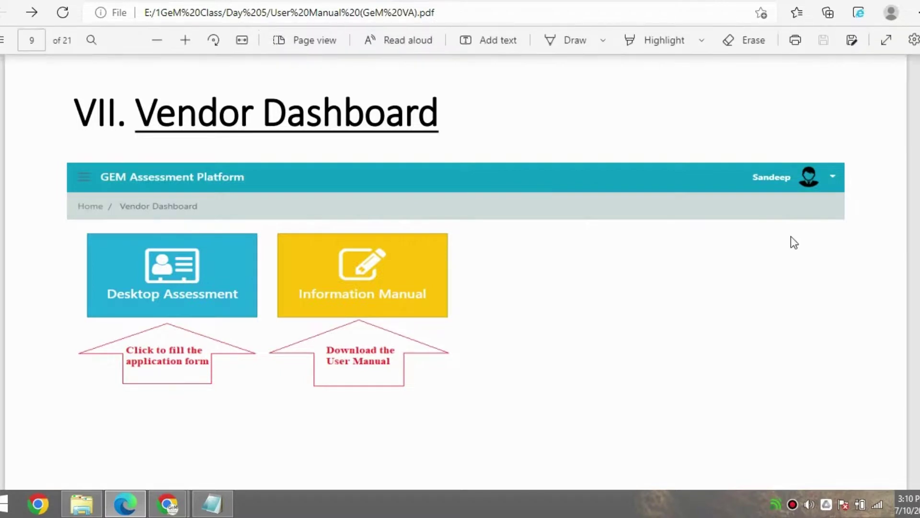
scroll(456, 273, up, 10)
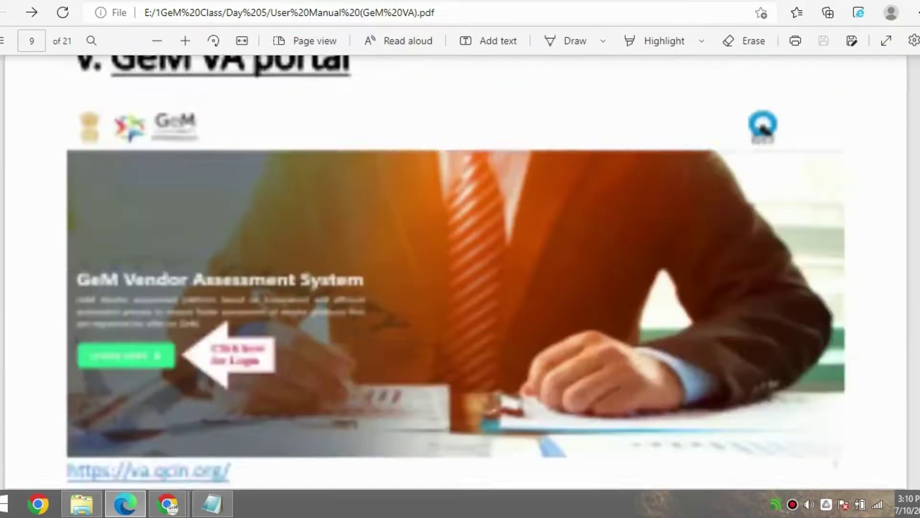
scroll(455, 273, down, 5)
scroll(456, 273, up, 2)
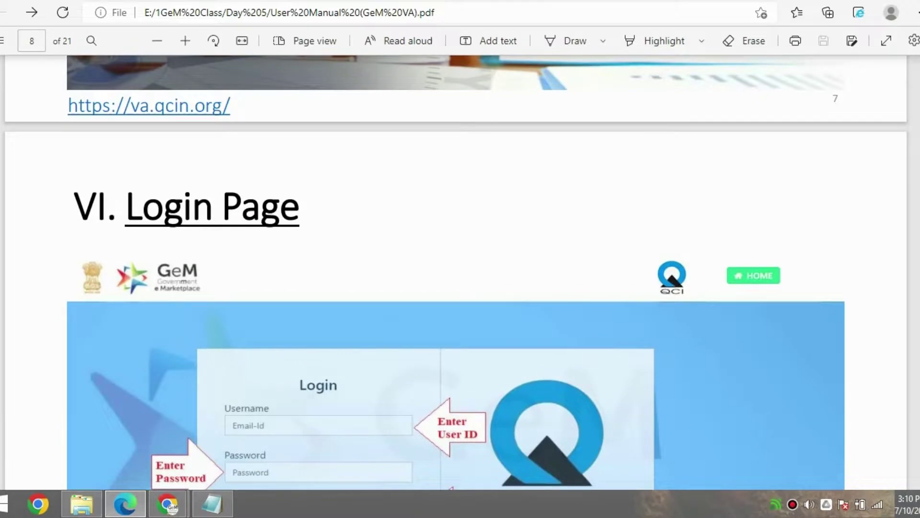
Step: Load Google in place of the QCI HOPE login page
key(ctrl+Tab)
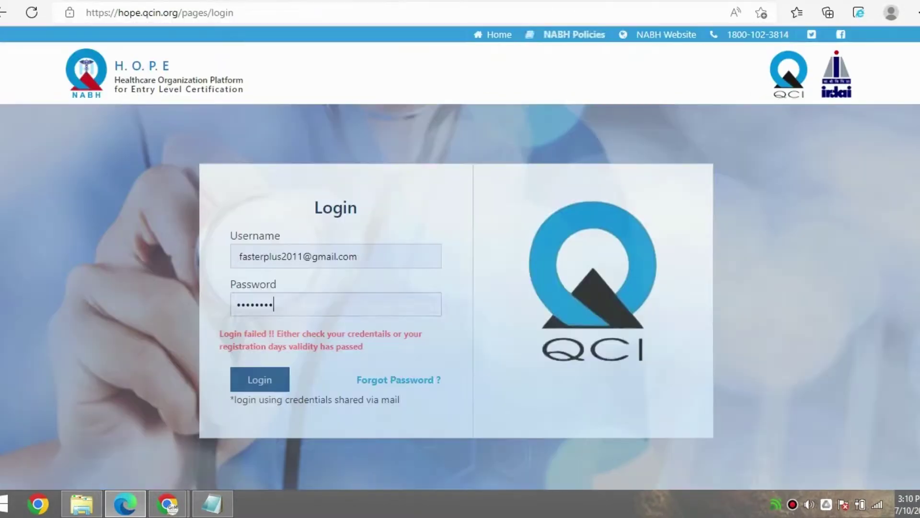
click(379, 20)
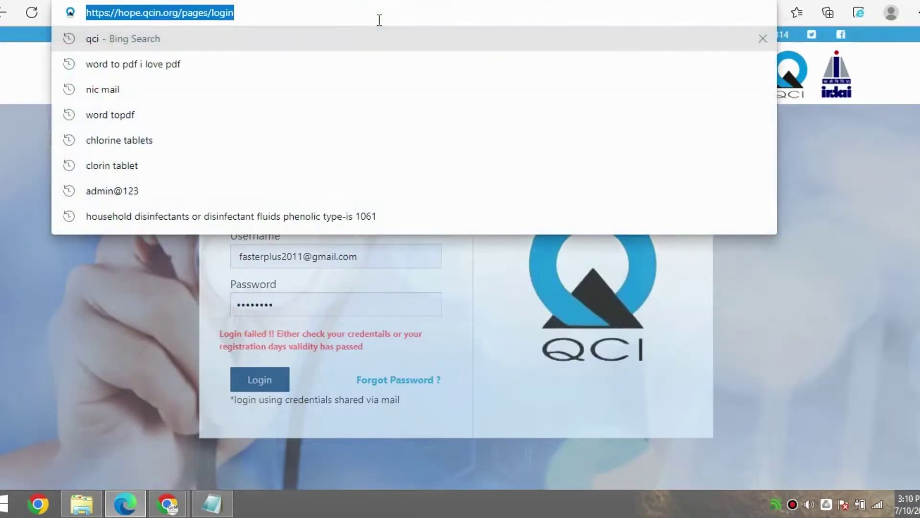
text(G)
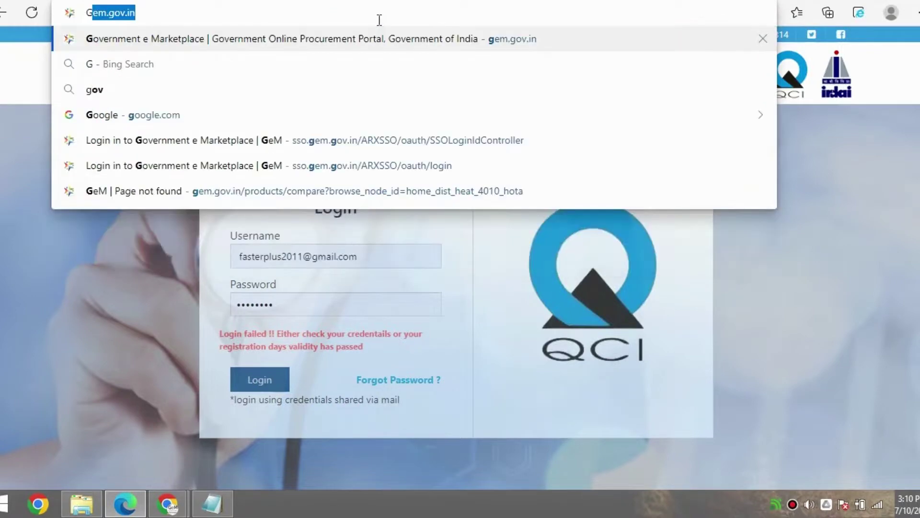
text(OOGLE)
key(Return)
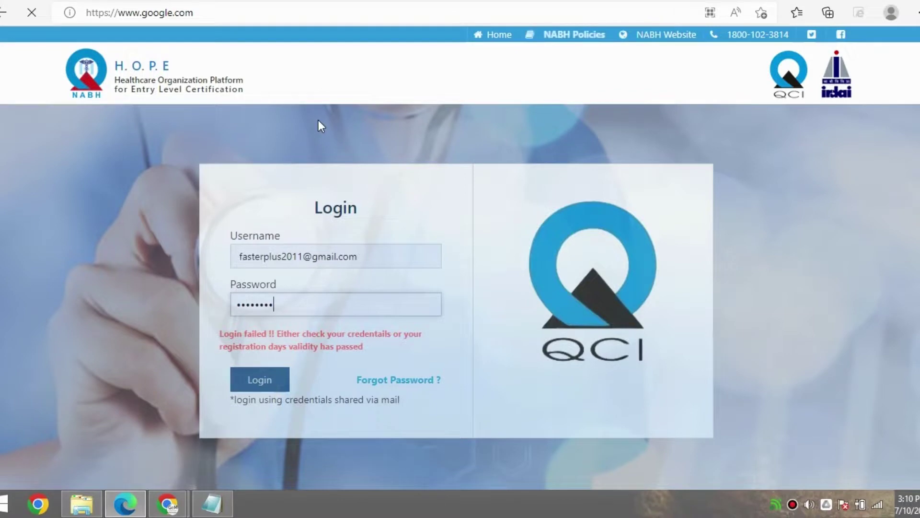
Step: Search Google for qcu login, try the Log in - Login result and return to the search results
text(QCU)
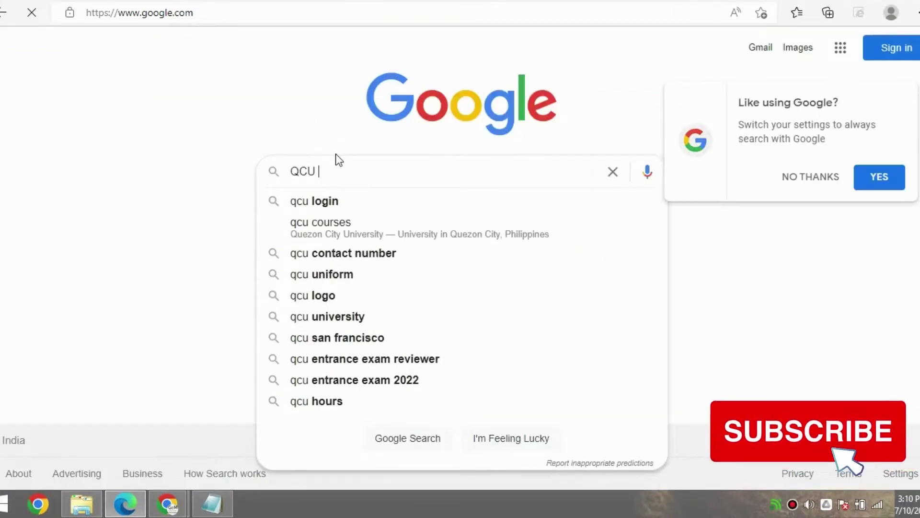
key(Down)
key(Return)
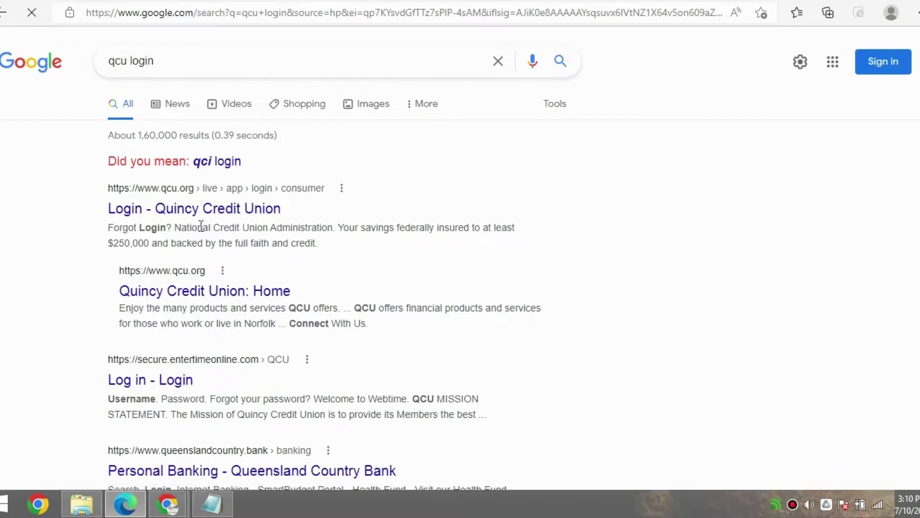
click(146, 381)
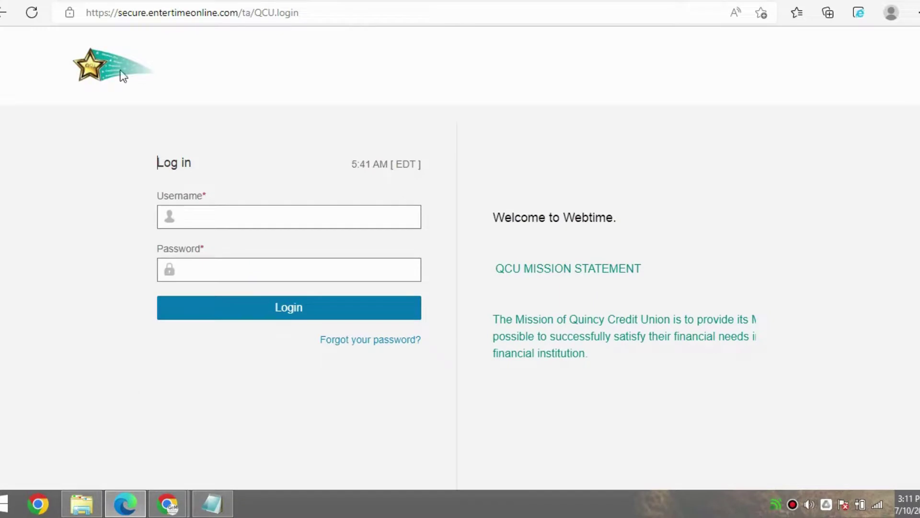
key(alt+Left)
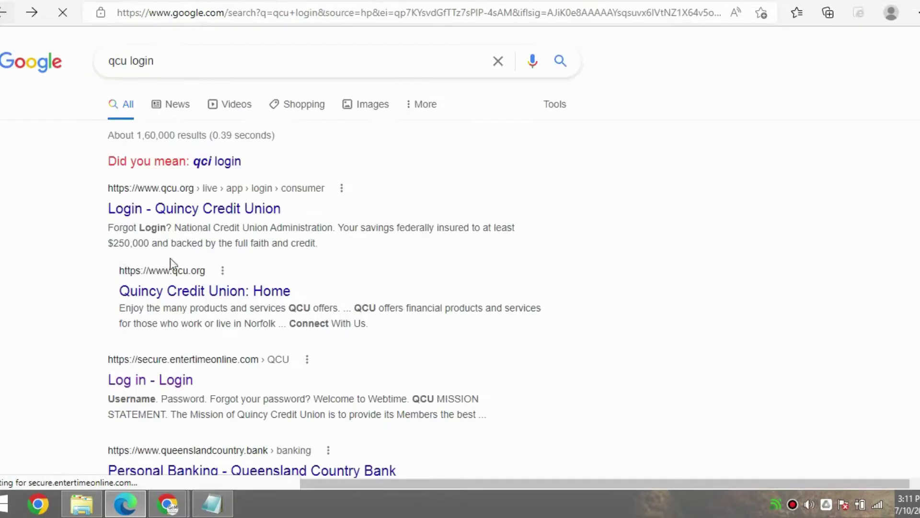
Step: Try to correct the Google query to qci login, leaving it for the User Manual PDF
click(126, 63)
key(BackSpace)
text(i)
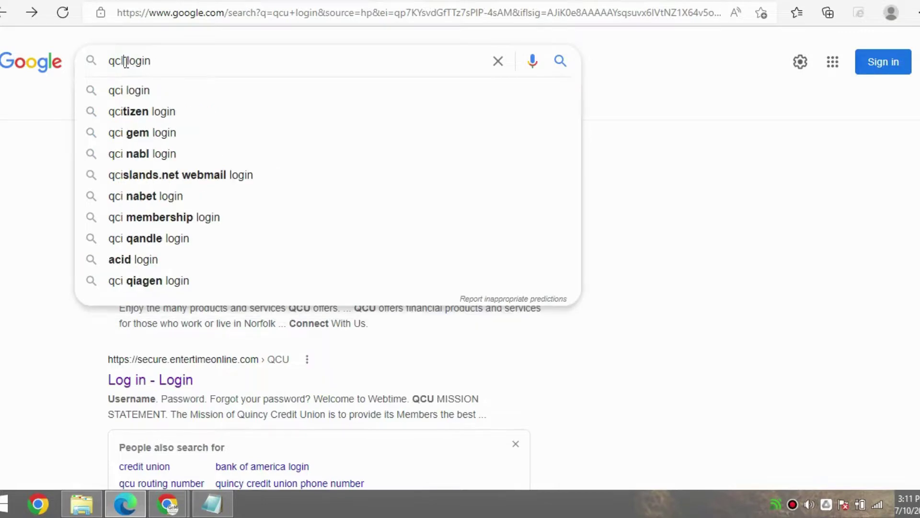
click(181, 1)
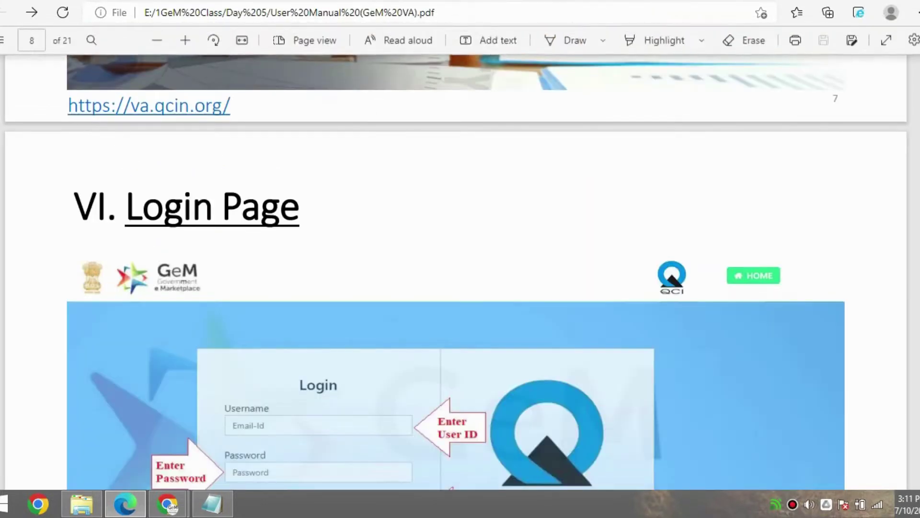
click(376, 2)
click(377, 10)
click(182, 1)
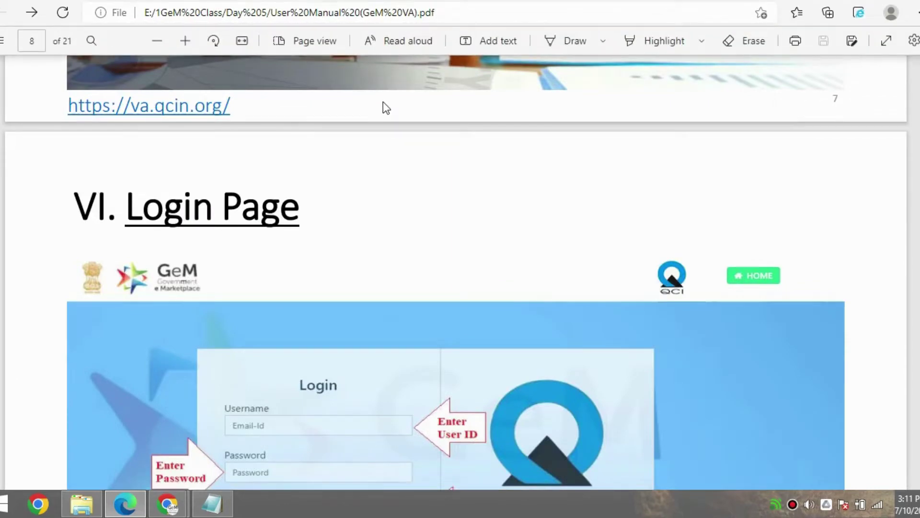
Step: Search for qci login from Google's home page and open the Login - QCI - HOPE result
click(376, 1)
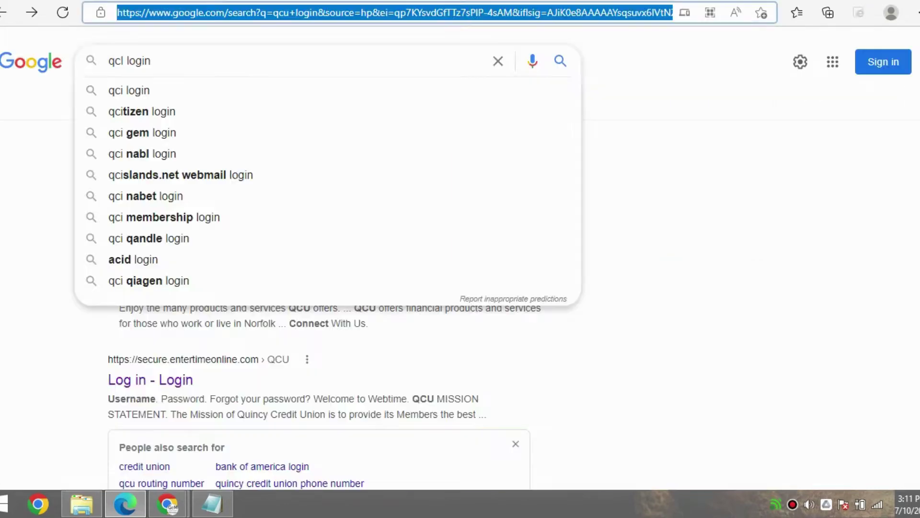
text(GO)
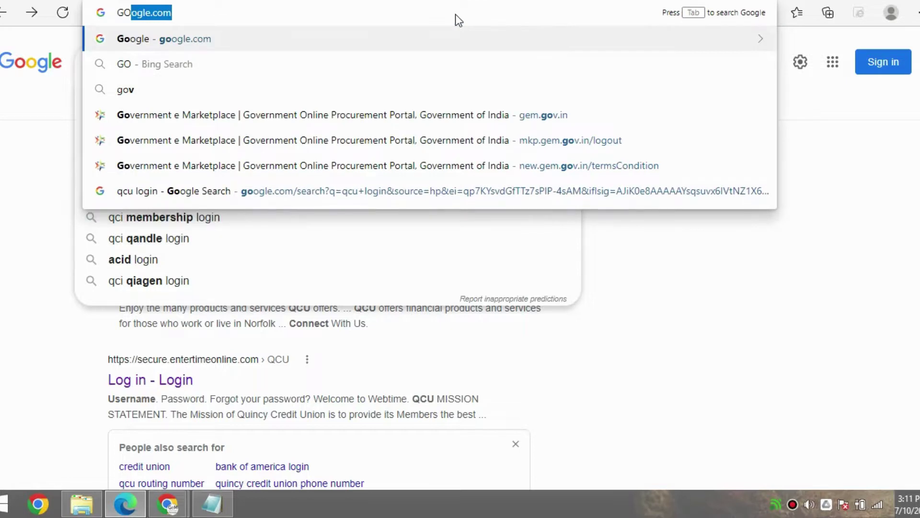
key(Return)
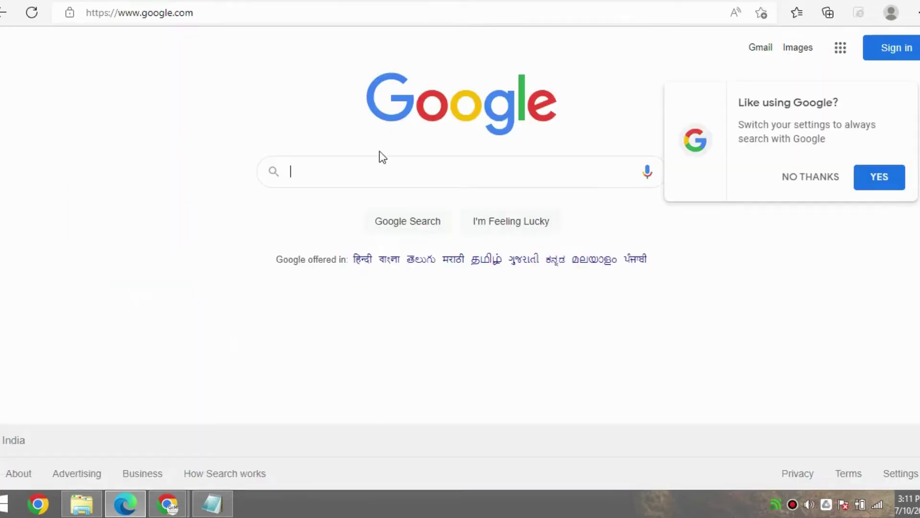
text(QCI)
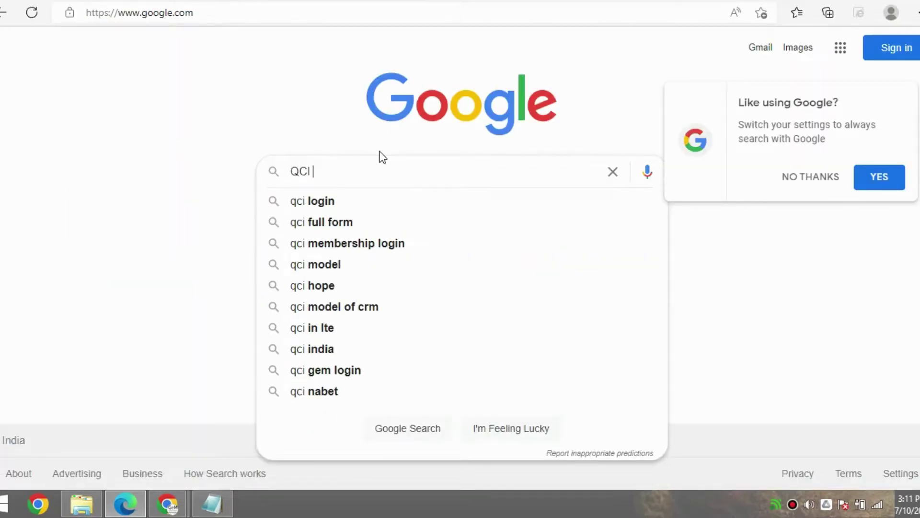
key(Down)
key(Return)
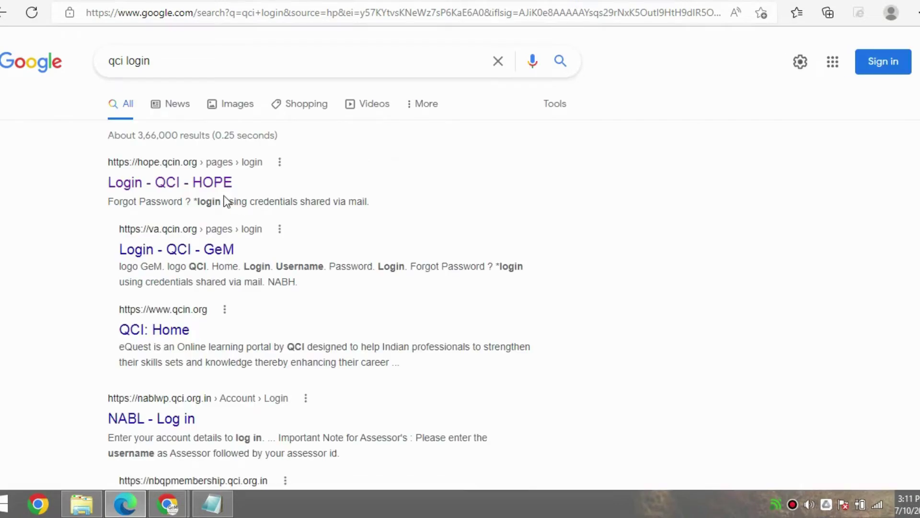
click(166, 186)
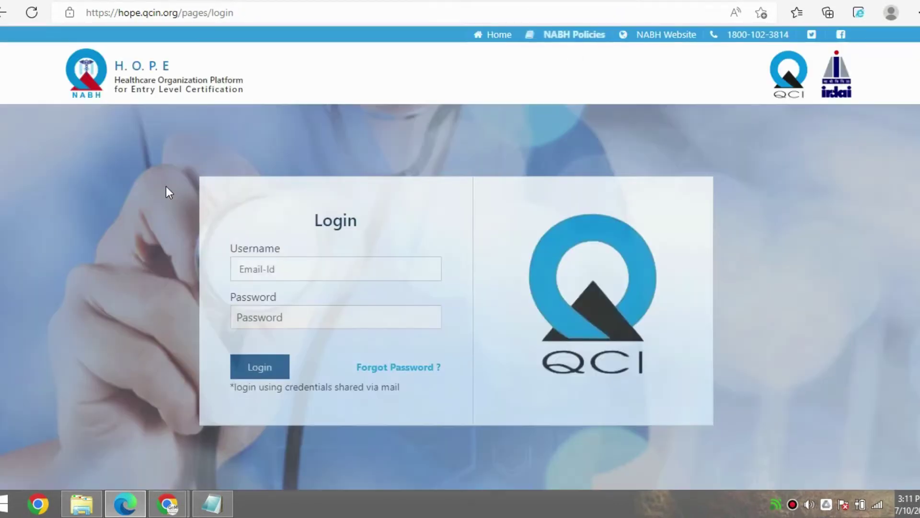
click(369, 263)
click(364, 198)
Step: Return to the User Manual (GeM VA) PDF and view its Vendor Dashboard section
key(ctrl+Tab)
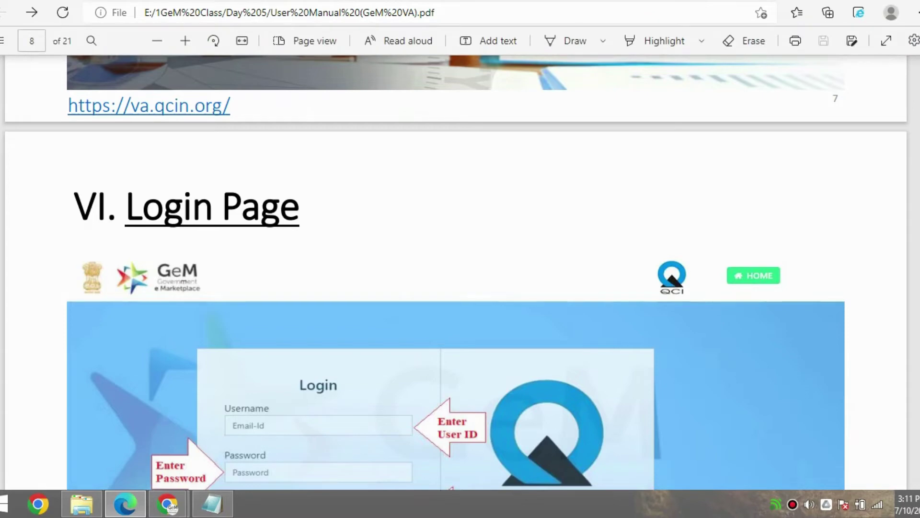
scroll(460, 273, down, 10)
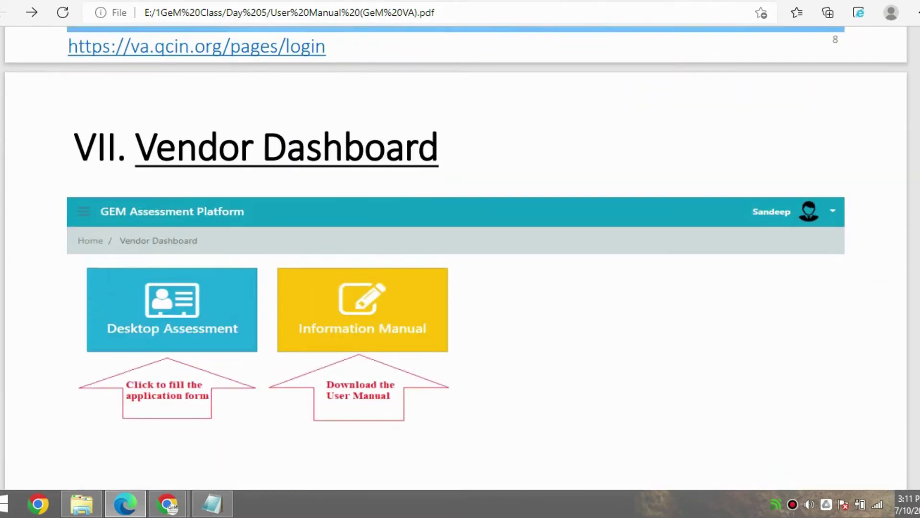